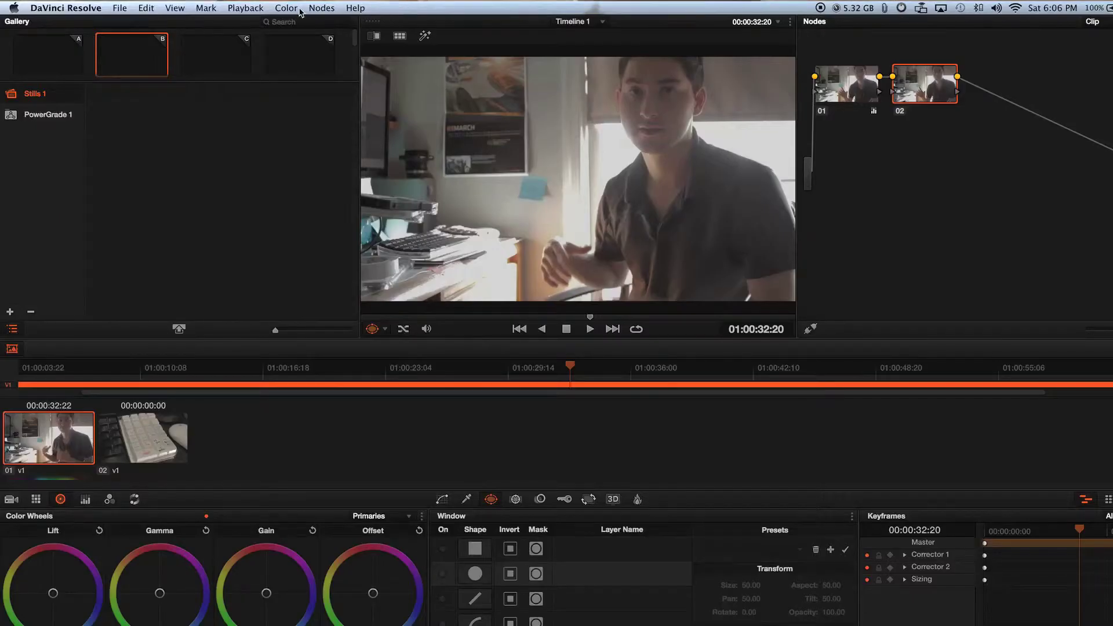
Step: Open the Color menu to show the grading commands, including Printer Light Hotkeys
left_click(287, 9)
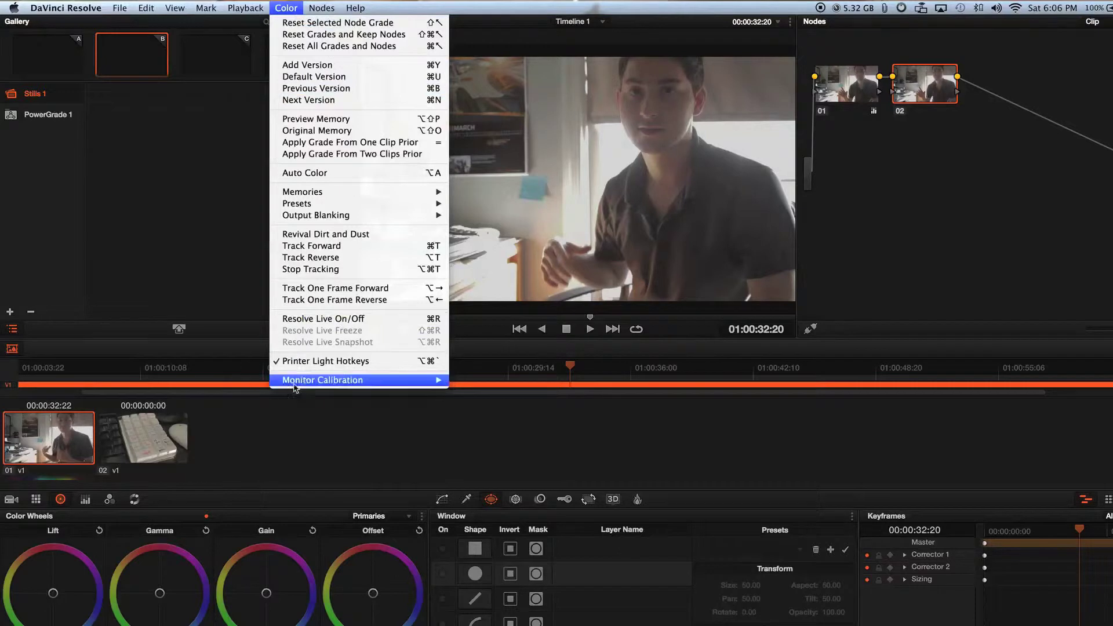